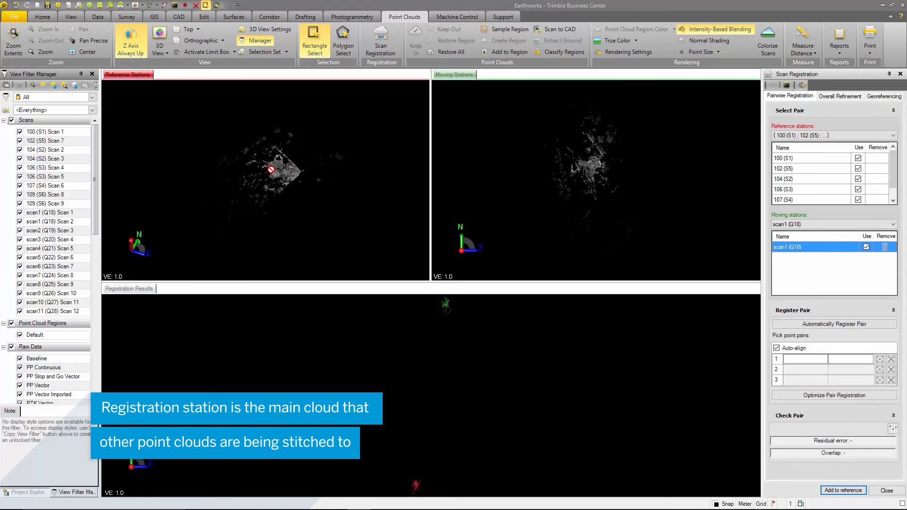
Examine the point clouds in the Reference Stations, Moving Stations and Registration Results views from an oblique angle
right_drag(296, 176, 276, 163)
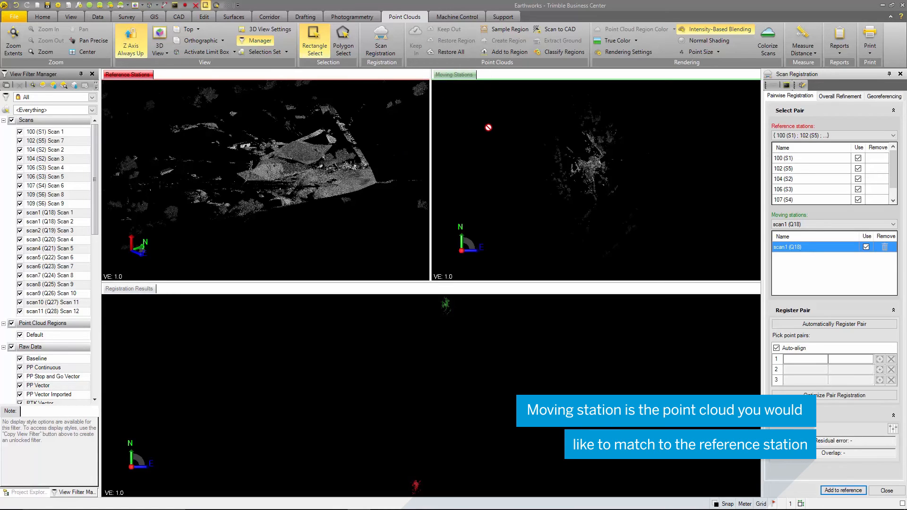
right_drag(563, 153, 532, 155)
scroll(577, 183, up, 5)
mouse_move(593, 189)
right_down()
mouse_move(583, 175)
mouse_move(554, 178)
right_up()
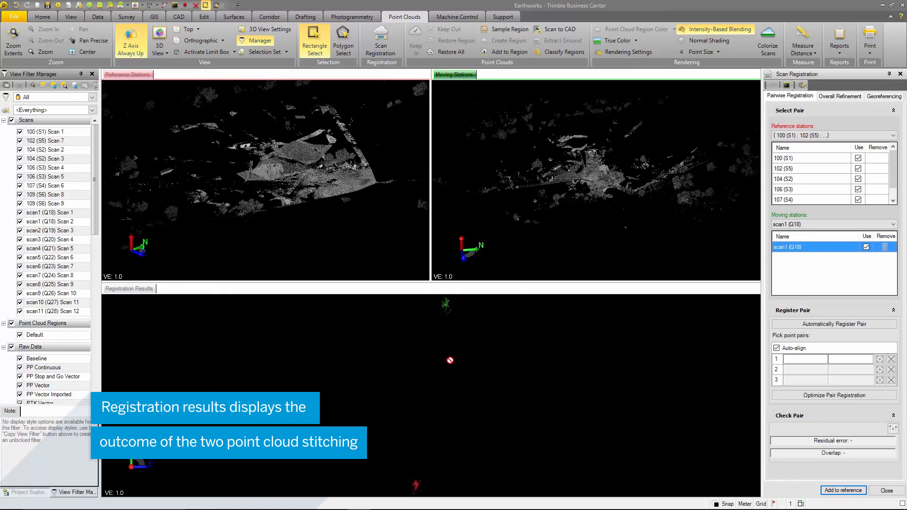
mouse_move(431, 363)
right_down()
mouse_move(441, 340)
mouse_move(469, 330)
mouse_move(351, 324)
right_up()
scroll(353, 400, up, 8)
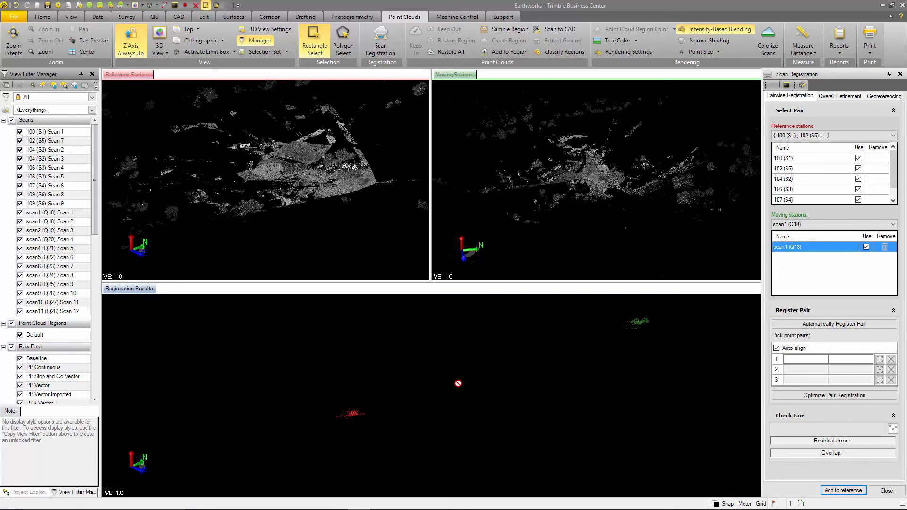
Switch the view background to white and render the point clouds using Scan Color
click(715, 504)
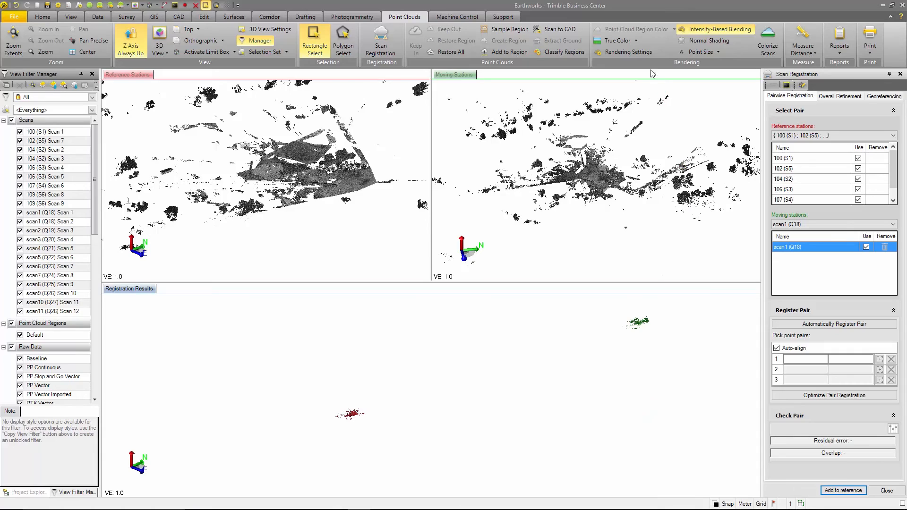
click(636, 41)
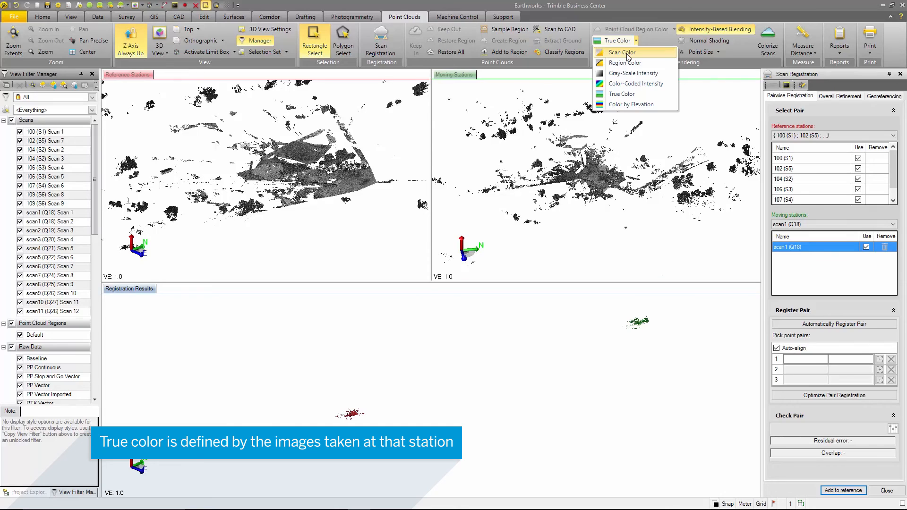
click(622, 53)
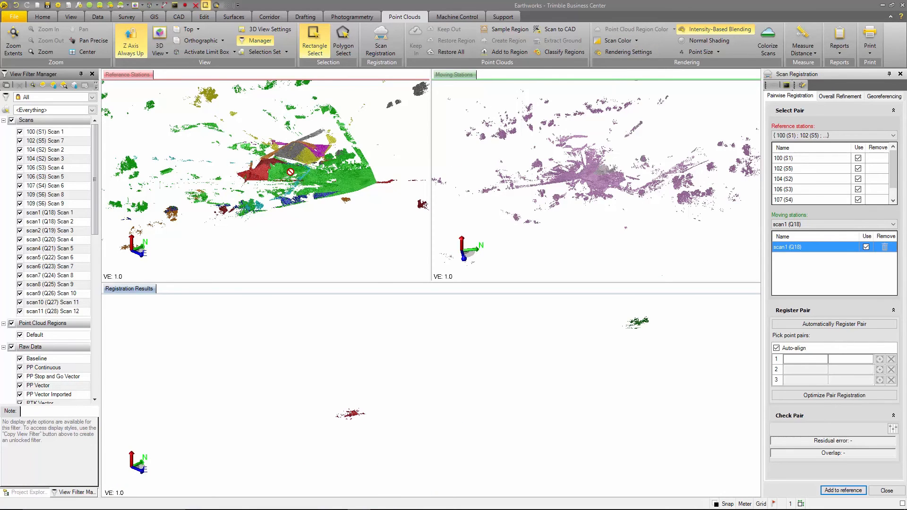
scroll(291, 172, up, 5)
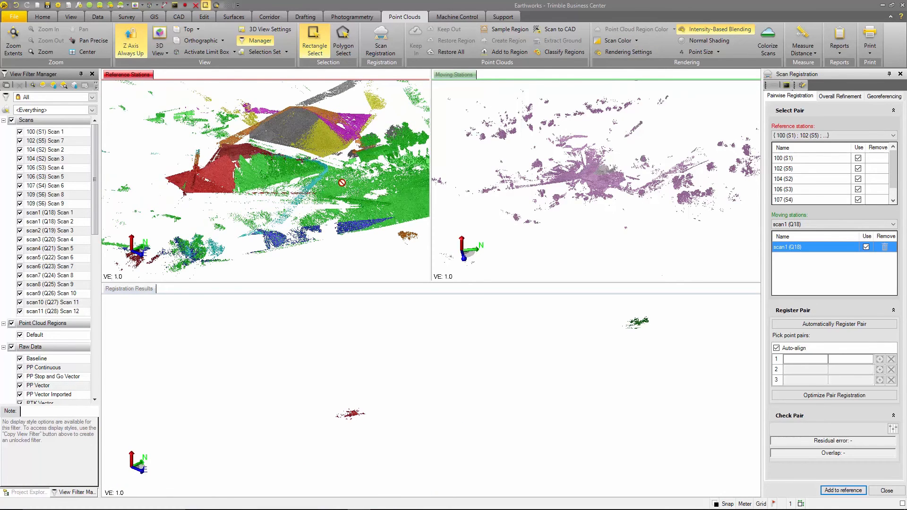
scroll(599, 181, up, 5)
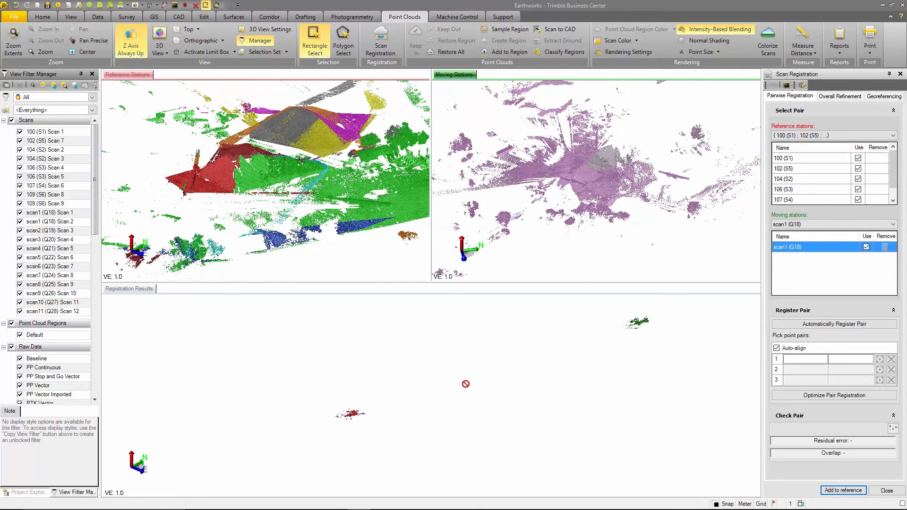
Try rendering the point clouds with Region Color and with Color-Coded Intensity
click(636, 41)
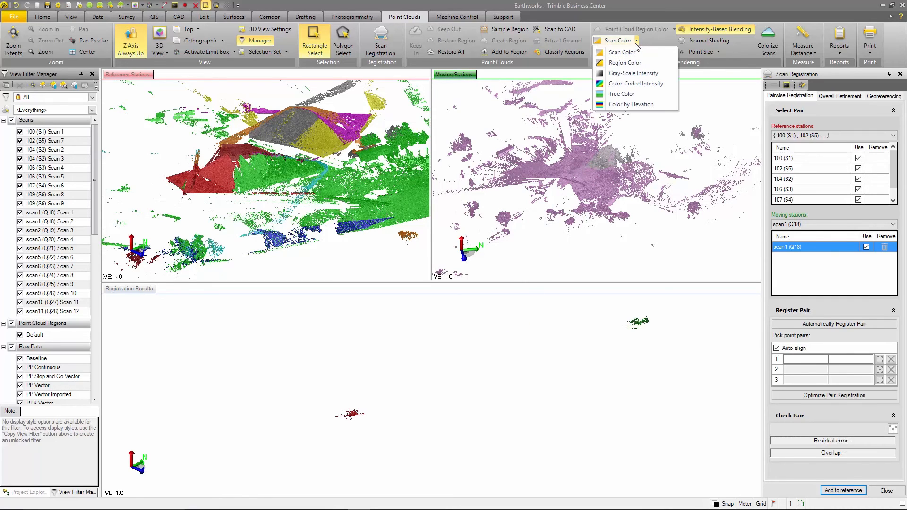
click(618, 63)
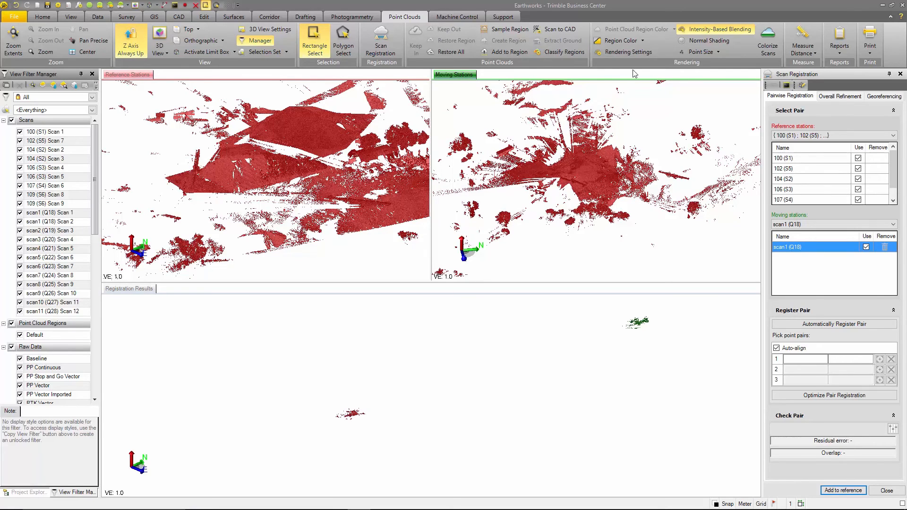
click(644, 40)
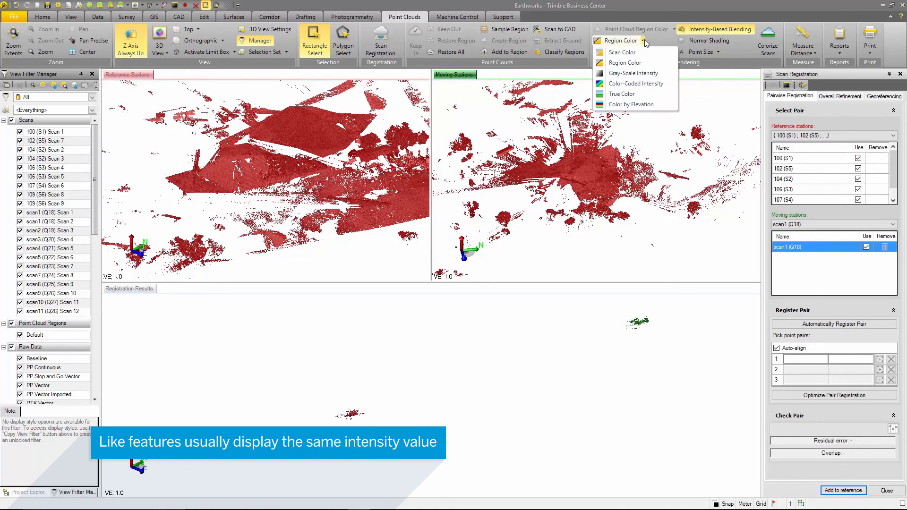
click(641, 83)
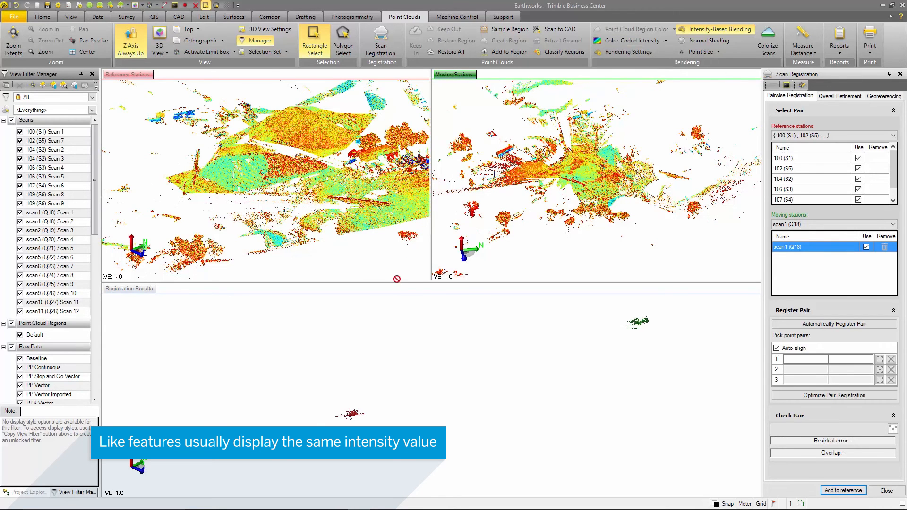
scroll(342, 162, up, 2)
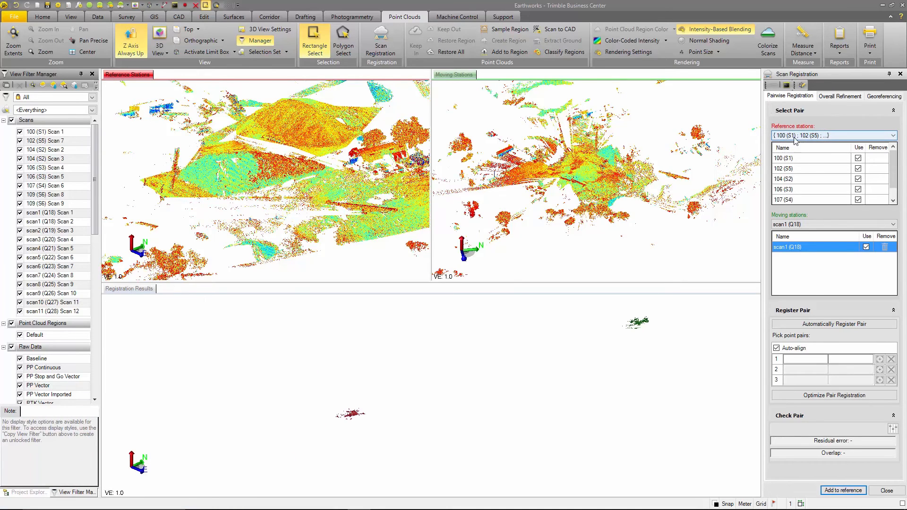
Review which stations are available as reference stations and as moving stations for the pairwise registration
click(835, 137)
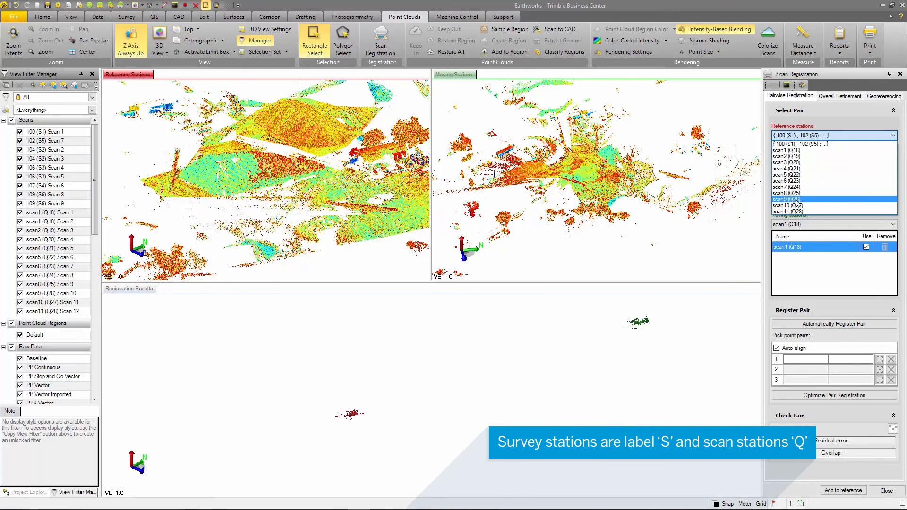
click(832, 136)
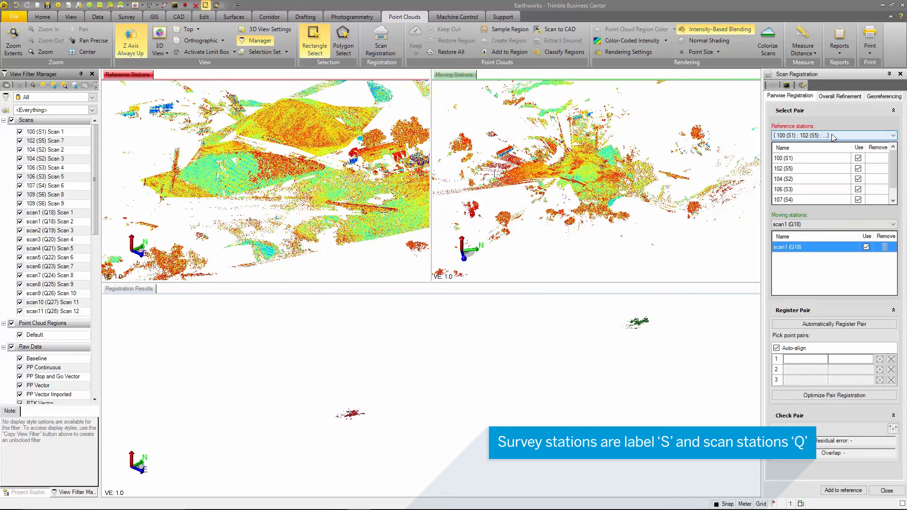
click(859, 160)
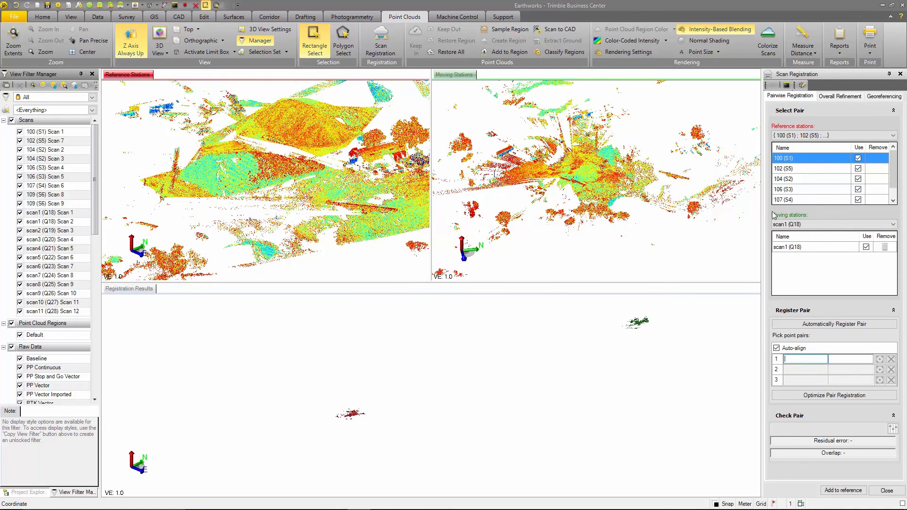
click(809, 226)
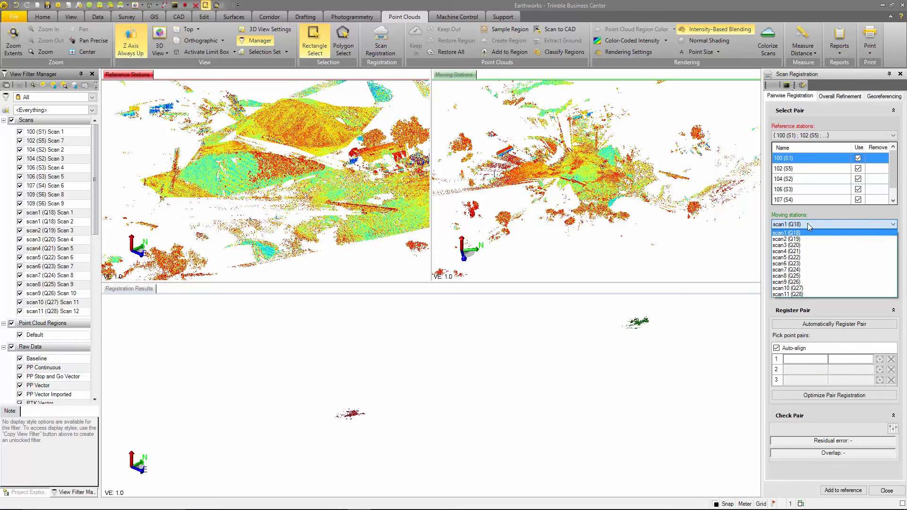
click(809, 227)
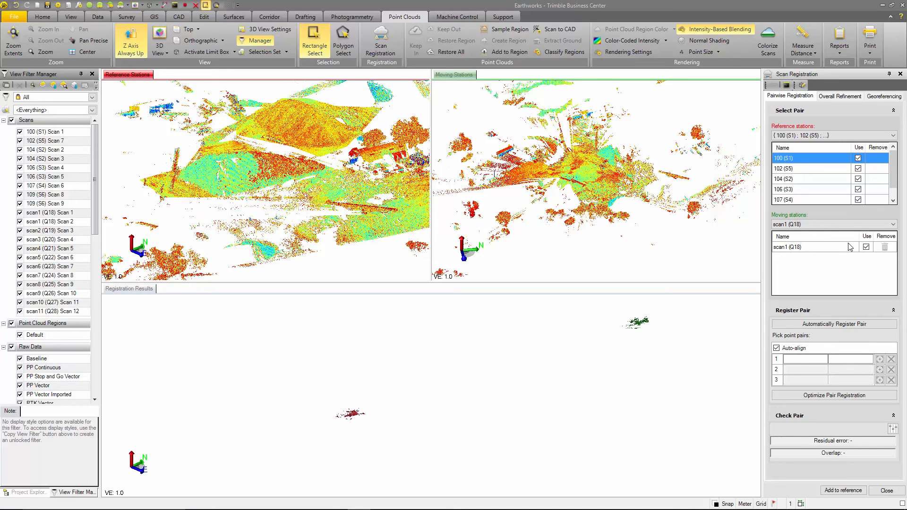
Set scan1 (Q18) as the reference station and automatically register the pair with scan2 (Q19) as the moving station
click(853, 136)
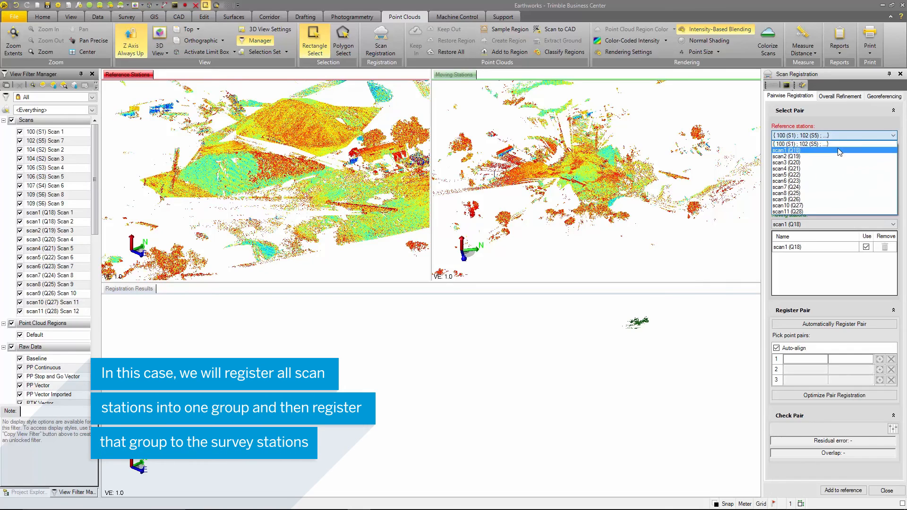
click(838, 149)
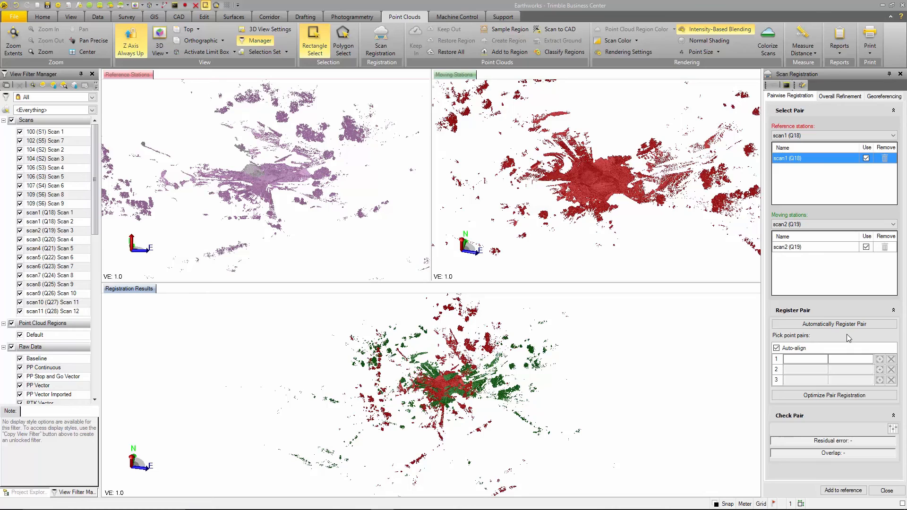
click(844, 324)
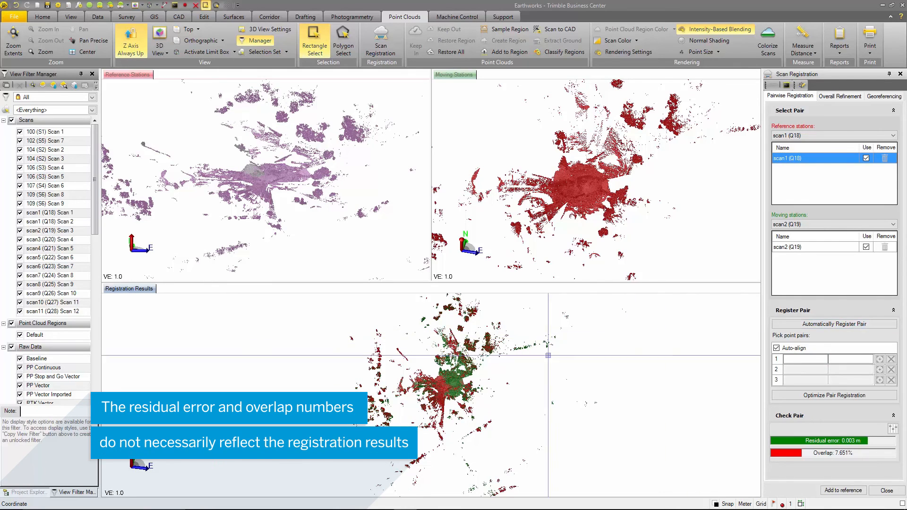
Examine how well the features shared by scan1 (Q18) and scan2 (Q19), such as buildings and poles, overlap in the registration results
middle_drag(454, 396, 446, 383)
scroll(446, 382, up, 8)
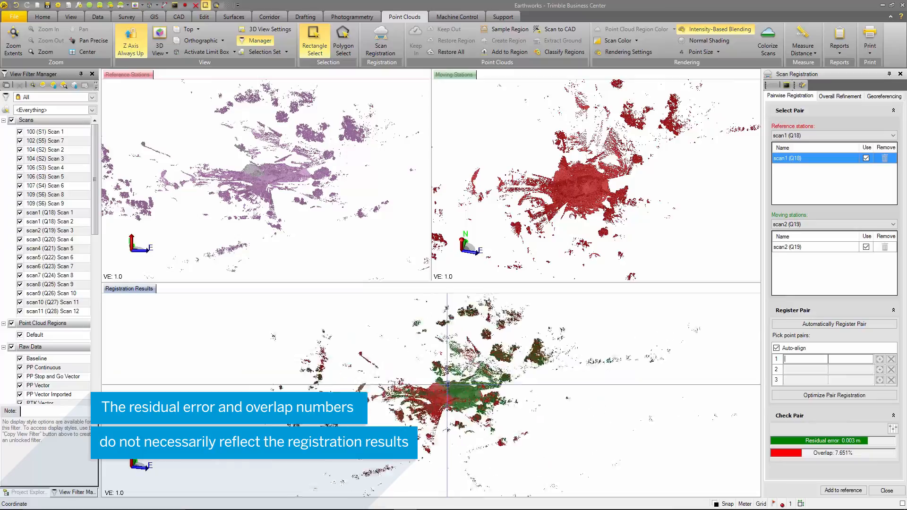
middle_drag(453, 405, 233, 371)
middle_drag(340, 319, 373, 393)
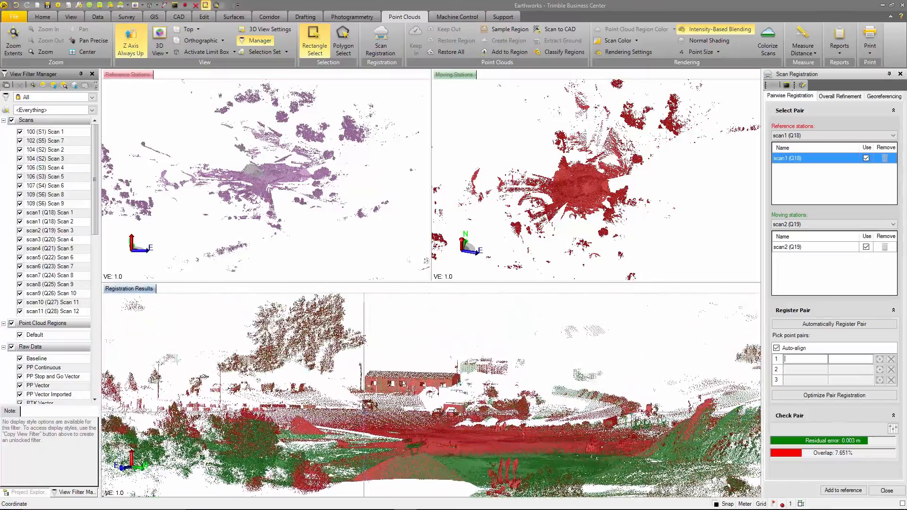
scroll(373, 393, up, 3)
scroll(373, 394, up, 5)
middle_drag(361, 361, 542, 362)
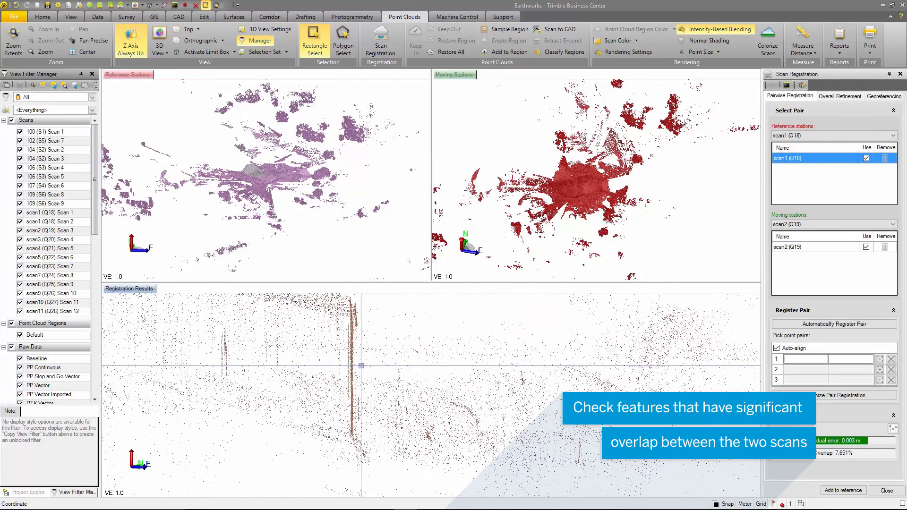
middle_drag(473, 359, 453, 359)
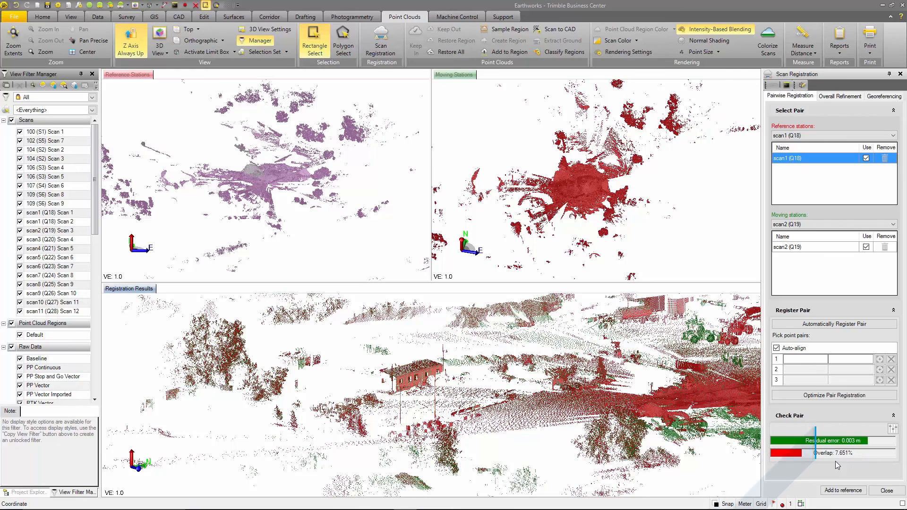
Accept the residual error and overlap thresholds in the results display settings, and add scan2 (Q19) to the reference stations
click(893, 430)
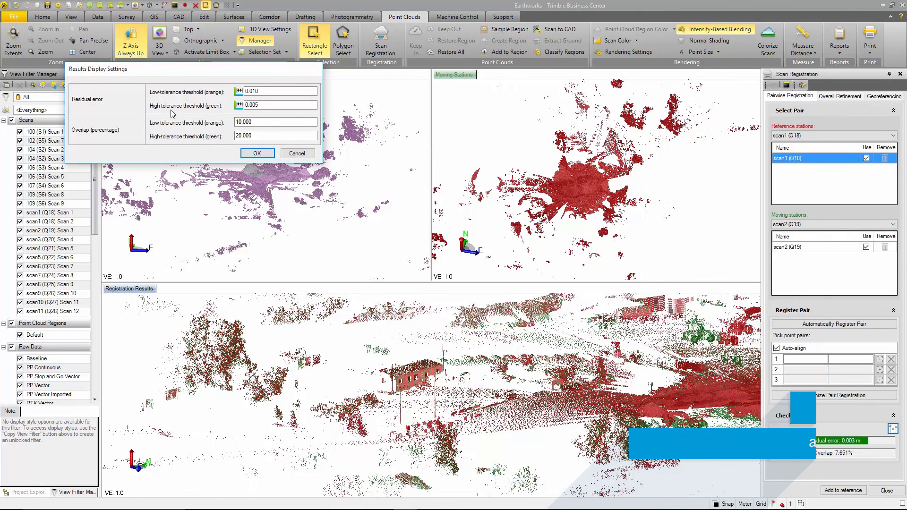
click(256, 155)
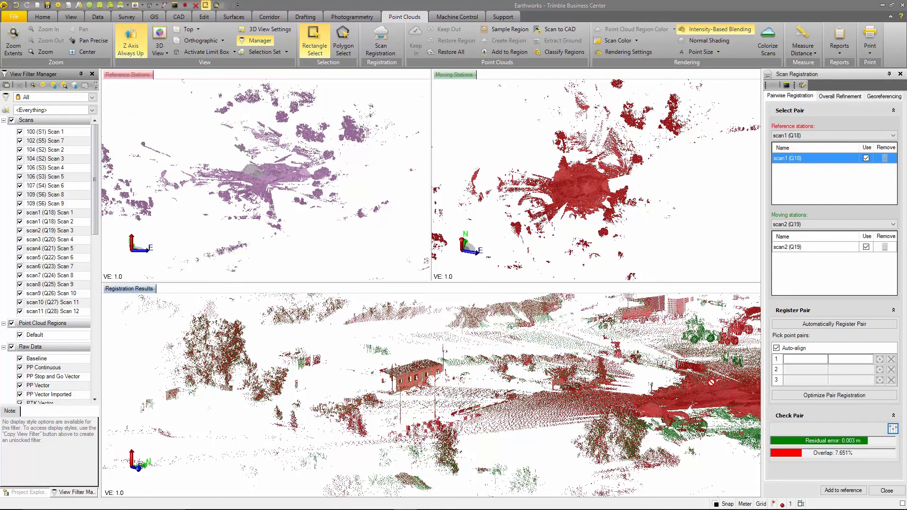
click(850, 492)
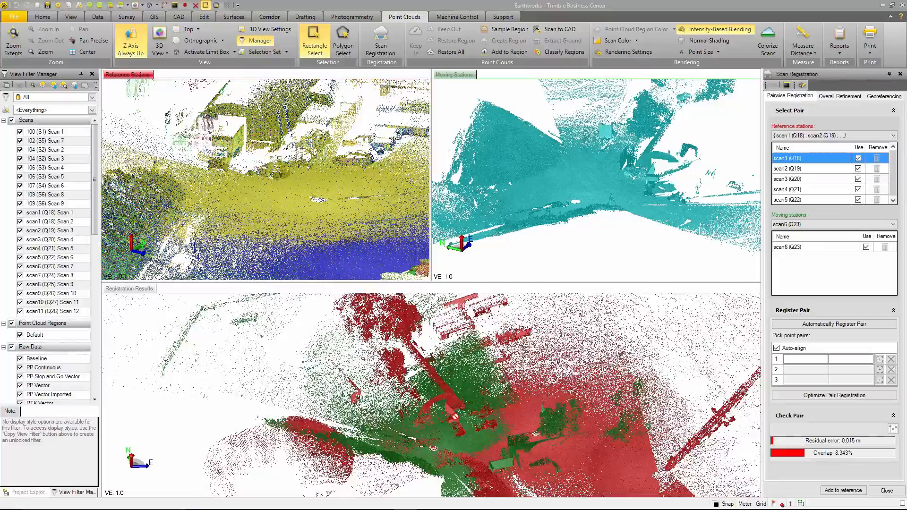
Pick the same structure corner in the moving station scan6 (Q23) and the reference stations as point pair 1, with Auto-align on
scroll(450, 413, up, 2)
right_drag(449, 414, 419, 429)
scroll(432, 425, up, 2)
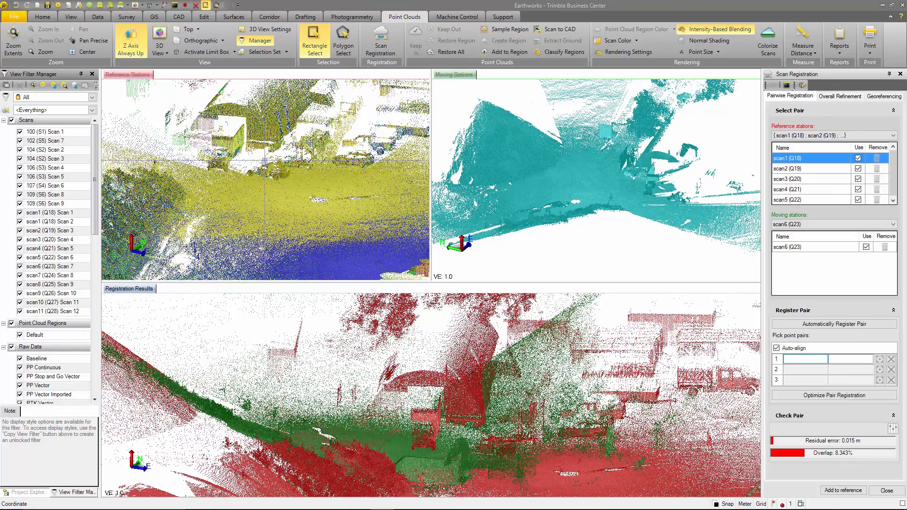
scroll(247, 156, up, 2)
scroll(247, 156, up, 6)
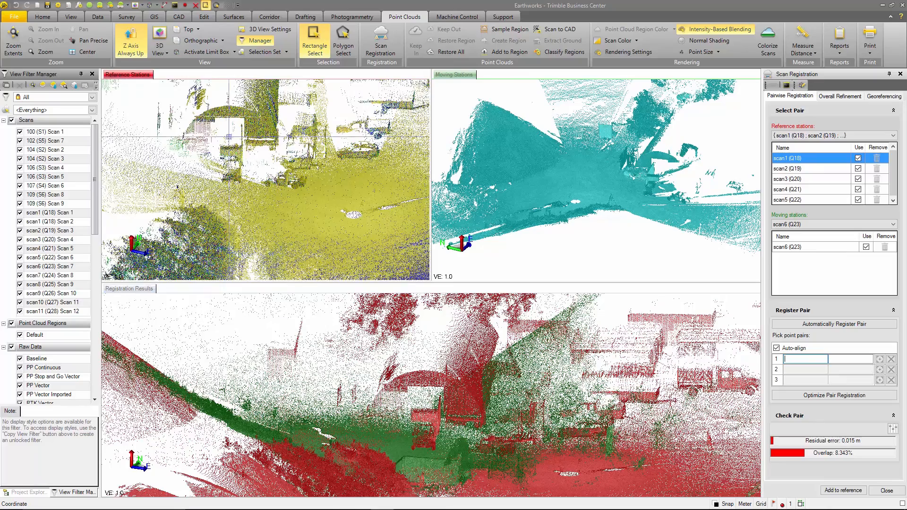
scroll(193, 97, up, 3)
middle_drag(218, 112, 219, 163)
scroll(649, 154, up, 6)
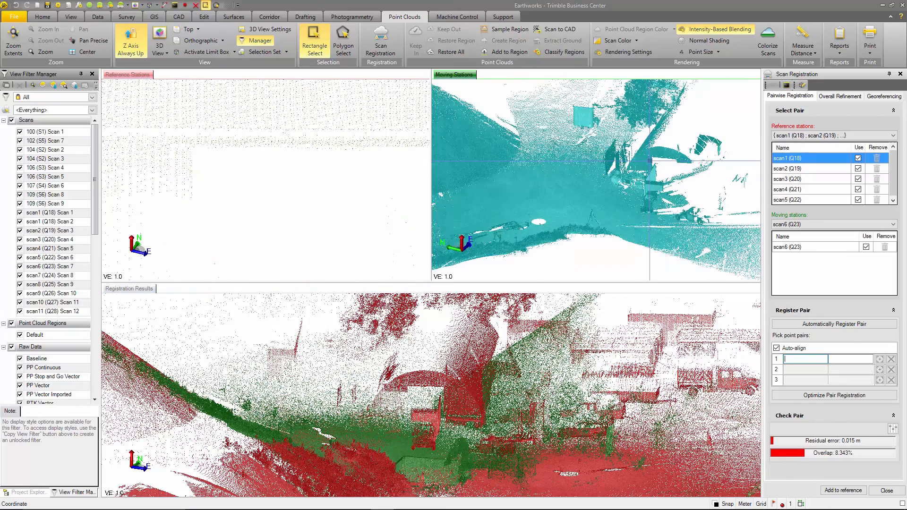
scroll(649, 154, up, 6)
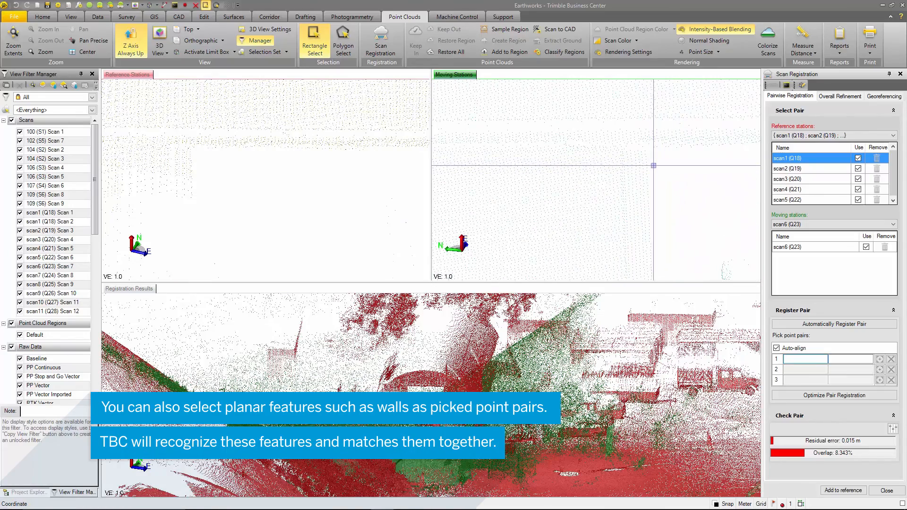
click(645, 151)
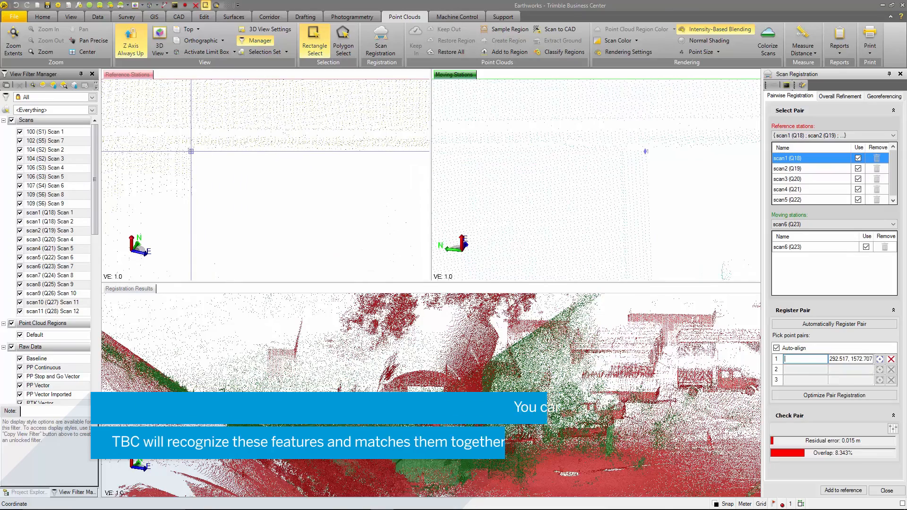
click(191, 151)
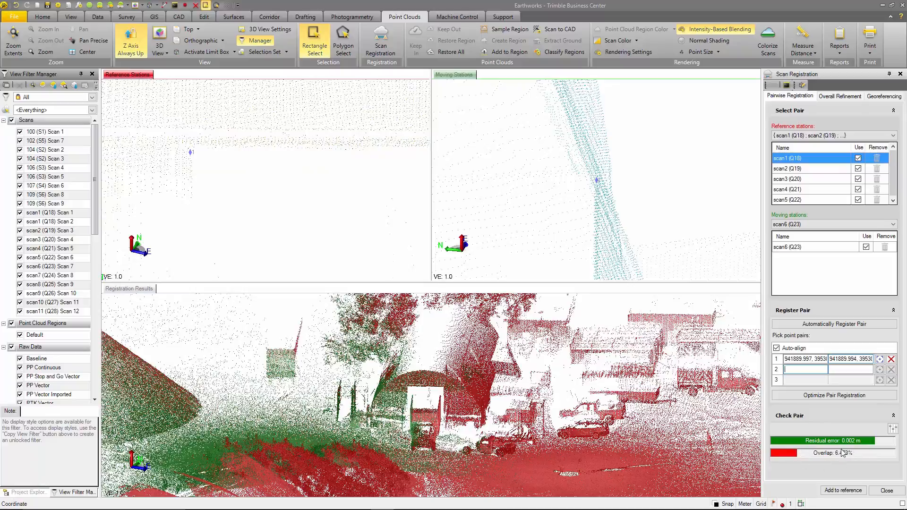
mouse_move(415, 392)
shift+middle_down()
mouse_move(502, 397)
mouse_move(536, 410)
mouse_move(383, 399)
shift+middle_up()
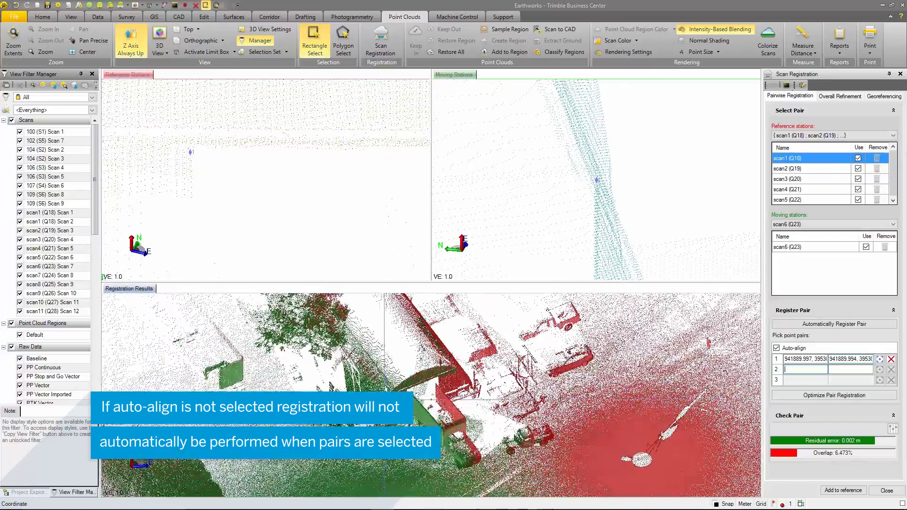
Check the alignment of scan6 (Q23) in the registration results, center the views on point pair 1, and optimize the pair registration
scroll(393, 400, up, 2)
scroll(394, 399, up, 5)
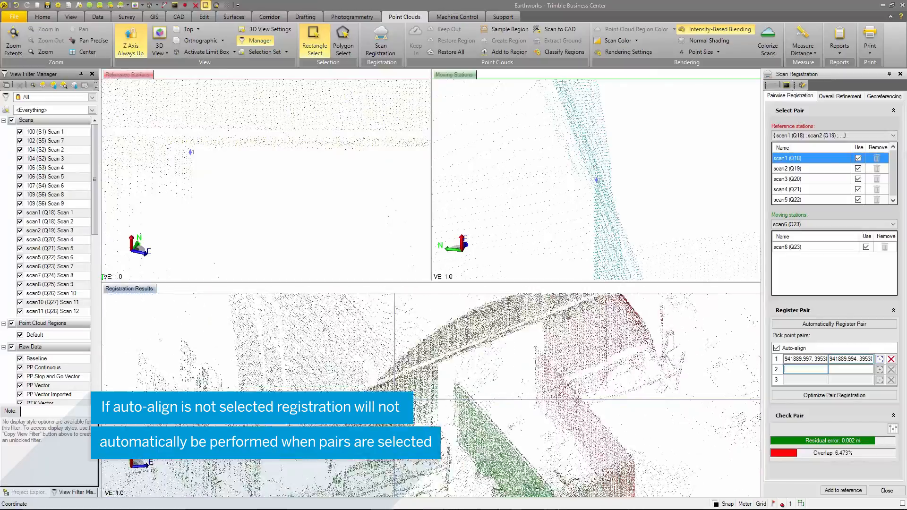
mouse_move(396, 399)
shift+middle_down()
mouse_move(474, 395)
mouse_move(455, 393)
shift+middle_up()
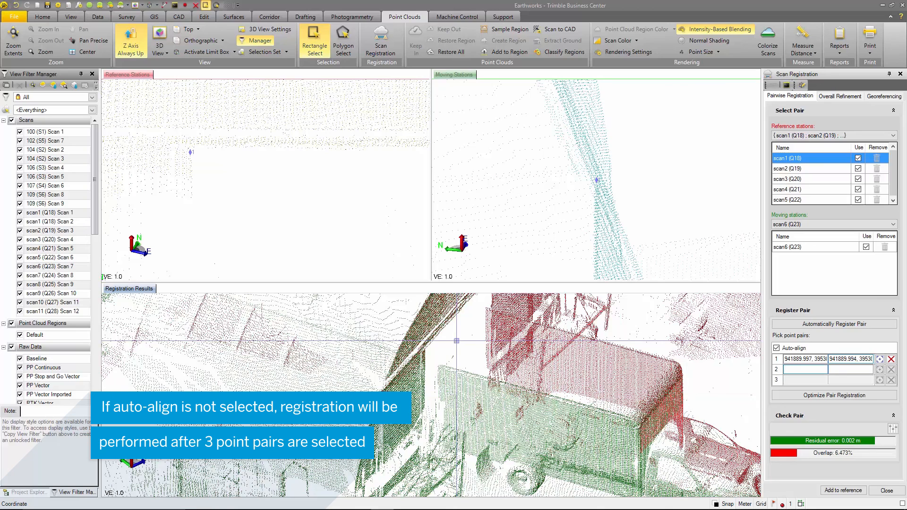
click(881, 361)
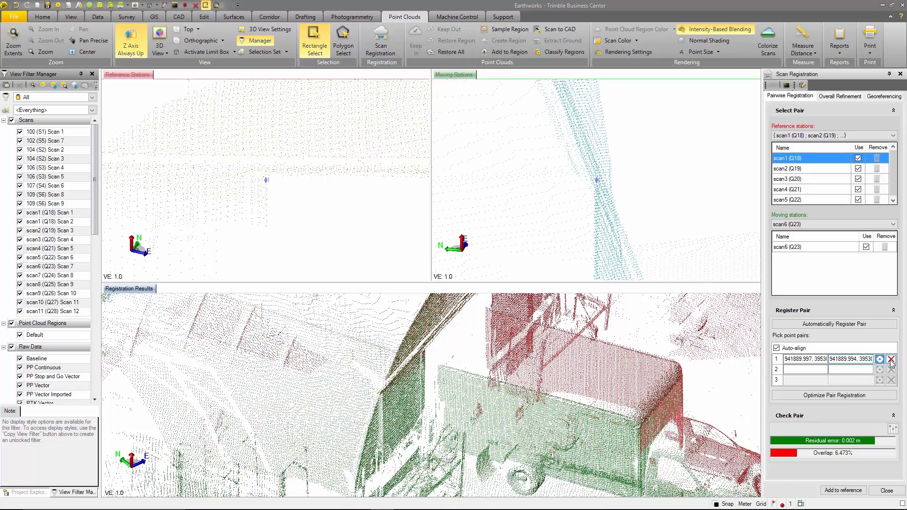
click(840, 397)
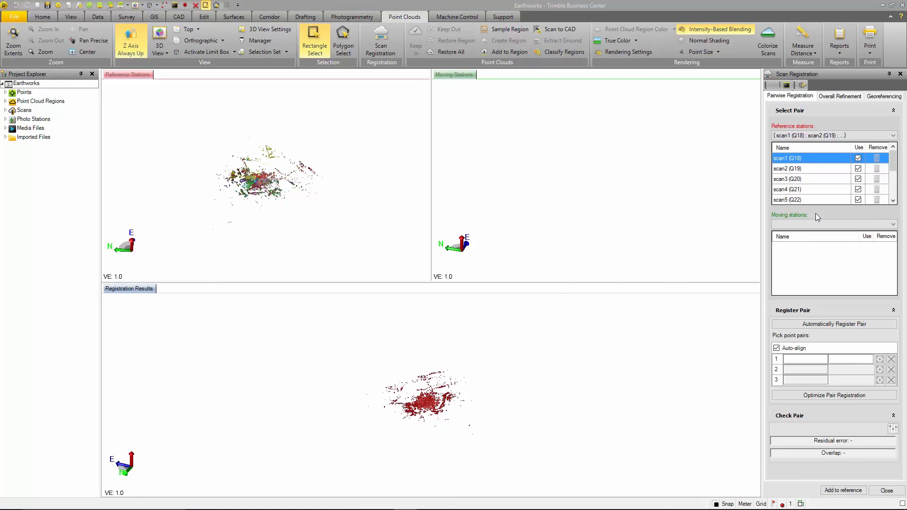
Set the 100 (S1), 102 (S5) group as reference and the scan1 (Q18), scan2 (Q19) group as moving, and automatically register the pair
mouse_move(893, 166)
mouse_down()
mouse_move(893, 194)
mouse_move(893, 163)
mouse_up()
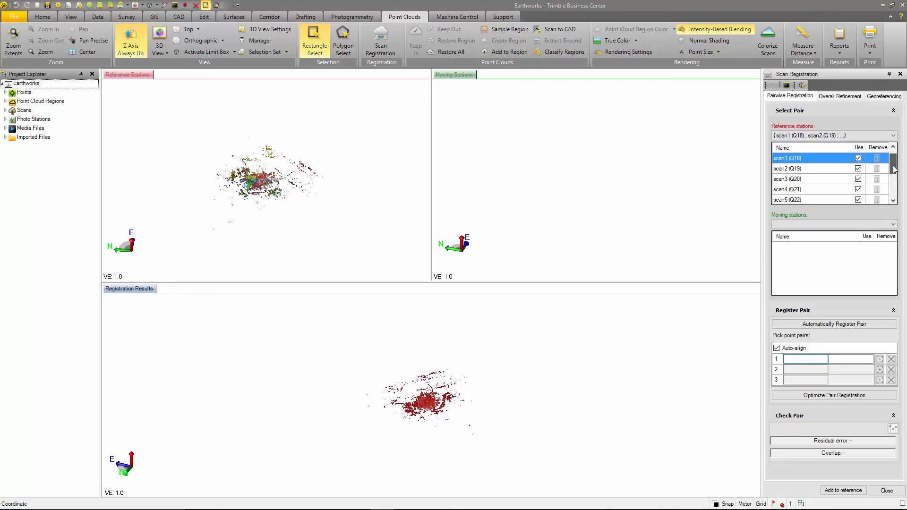
click(784, 136)
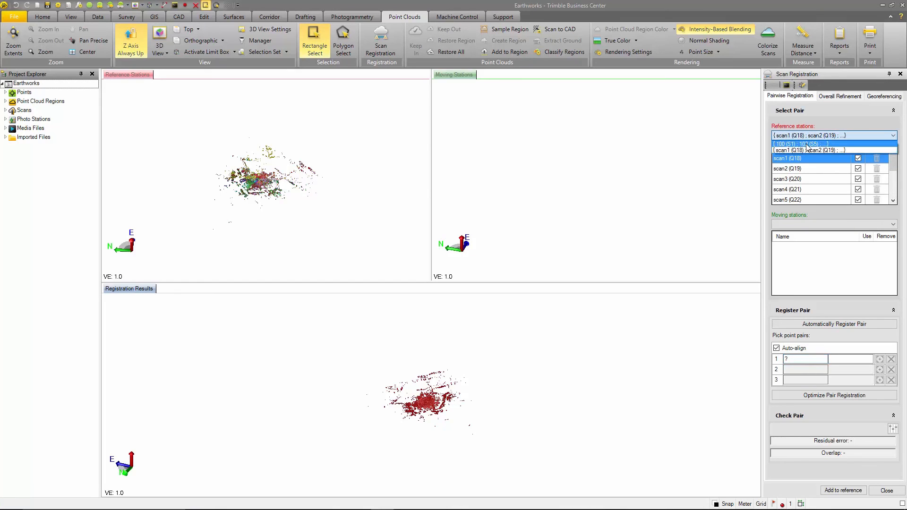
click(807, 145)
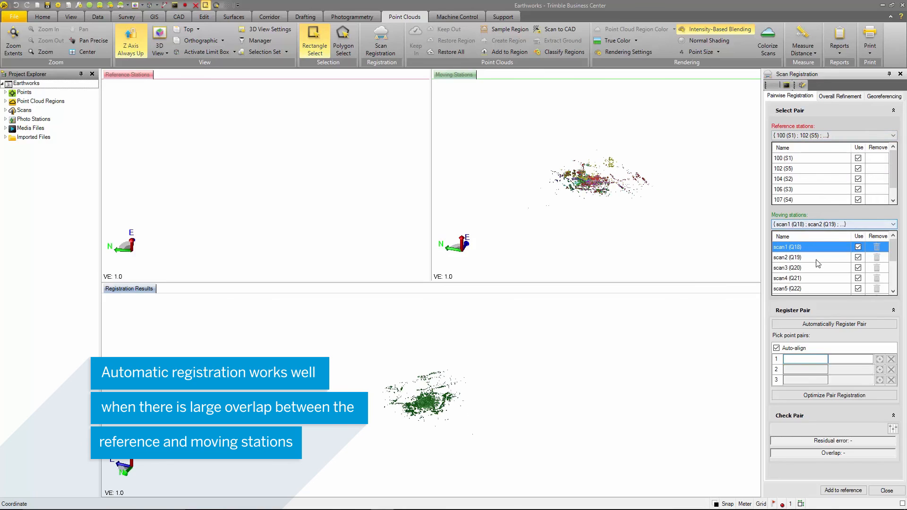
right_drag(285, 172, 301, 182)
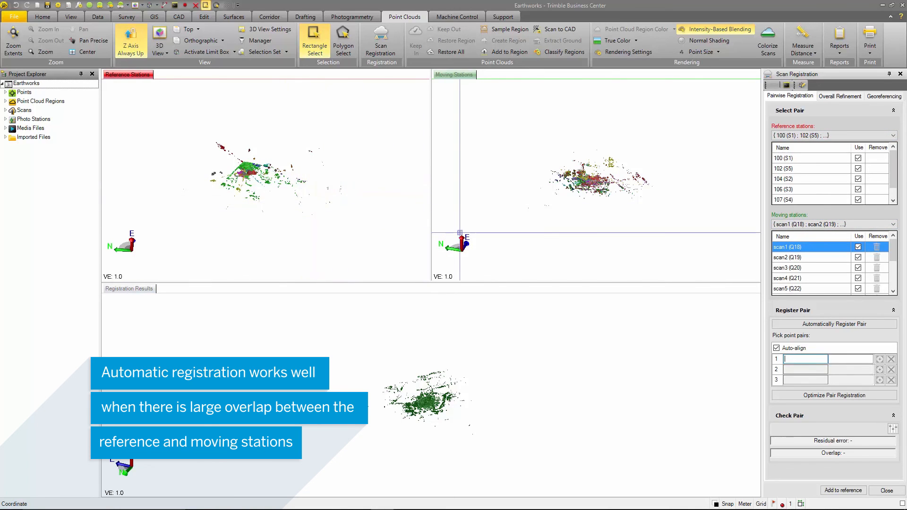
click(849, 326)
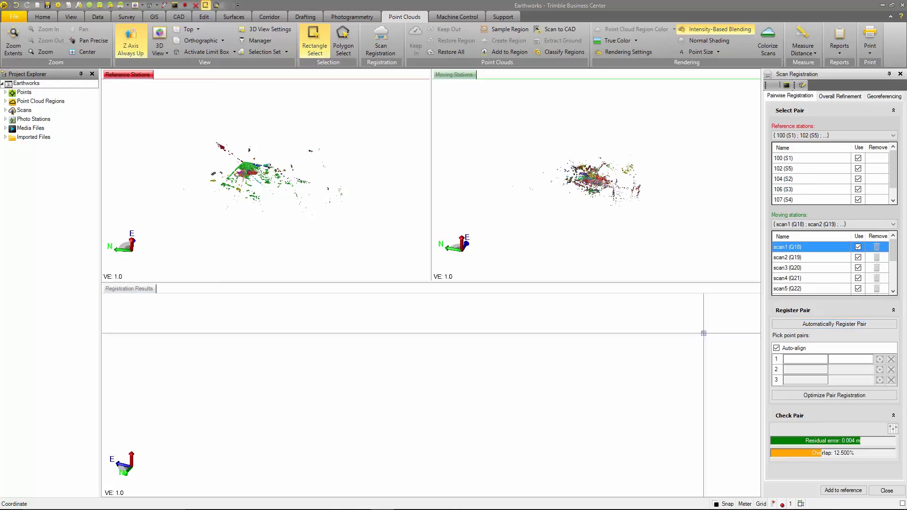
Examine how well the arched building and its surroundings overlap between the reference and moving groups in the registration results
click(437, 403)
scroll(395, 396, up, 10)
right_drag(370, 366, 478, 378)
scroll(401, 455, up, 3)
right_drag(361, 430, 377, 418)
middle_drag(376, 418, 525, 482)
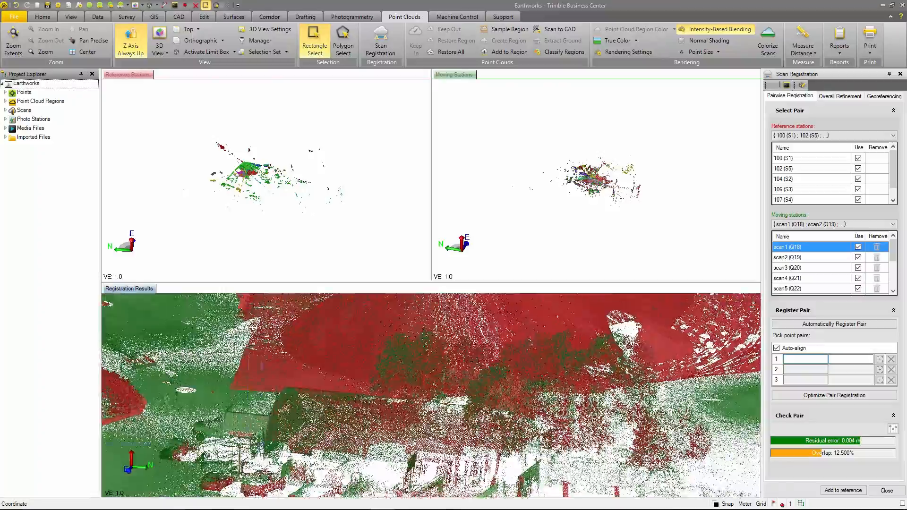
scroll(307, 425, up, 5)
right_drag(306, 425, 553, 416)
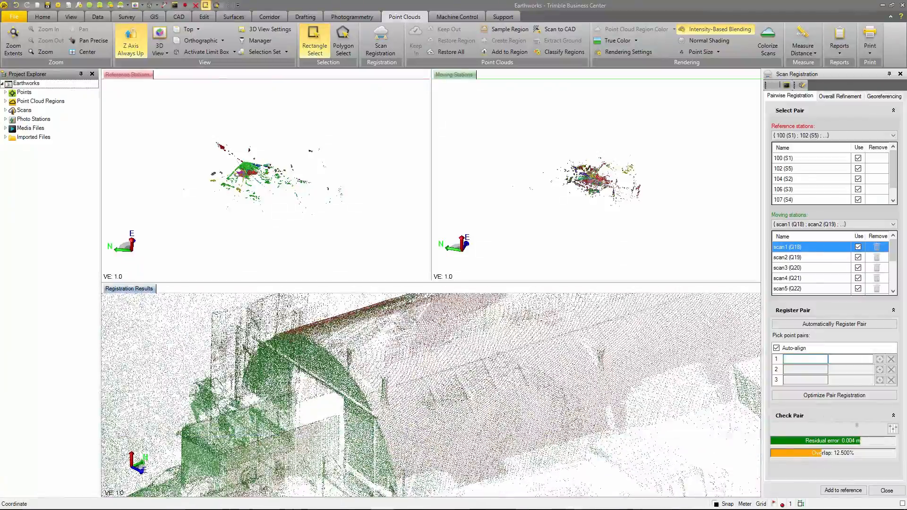
Add the registered scan1 (Q18), scan2 (Q19) group to the reference stations and check the combined reference station list
click(843, 491)
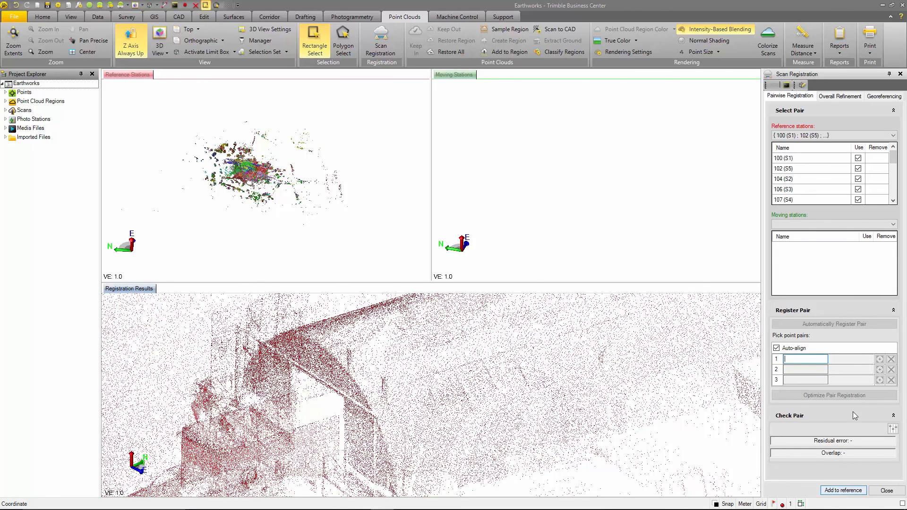
click(896, 136)
click(896, 137)
drag(894, 157, 893, 178)
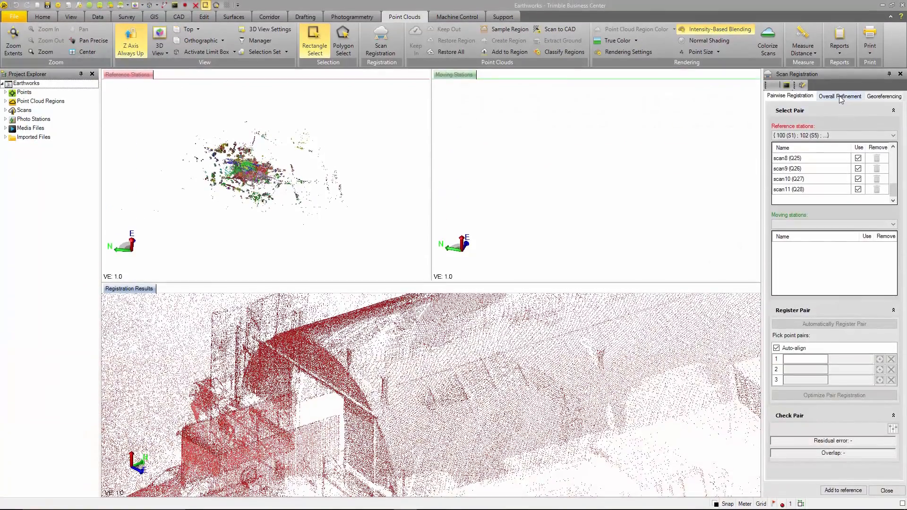
Inspect the combined stations in 3D and refine the overall registration with all stations included and 100 (S1) through 109 (S6) fixed
click(841, 97)
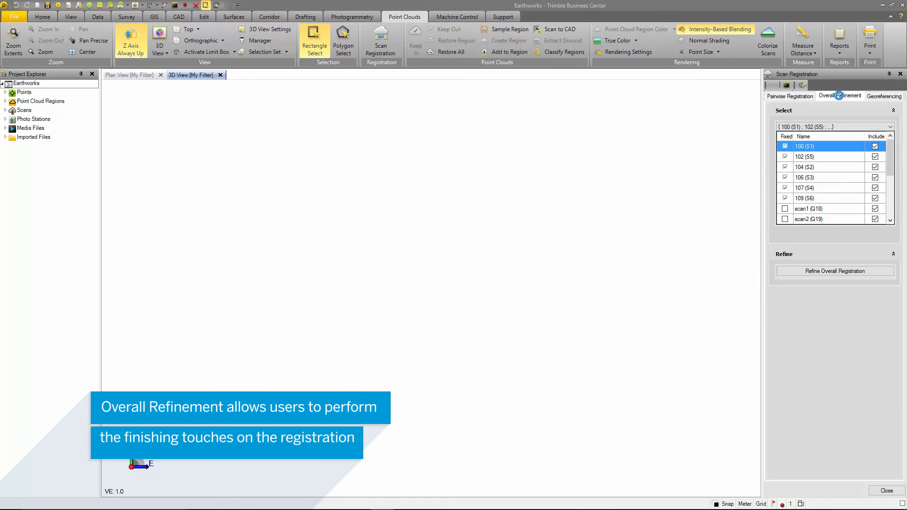
middle_drag(420, 434, 449, 279)
scroll(424, 304, up, 10)
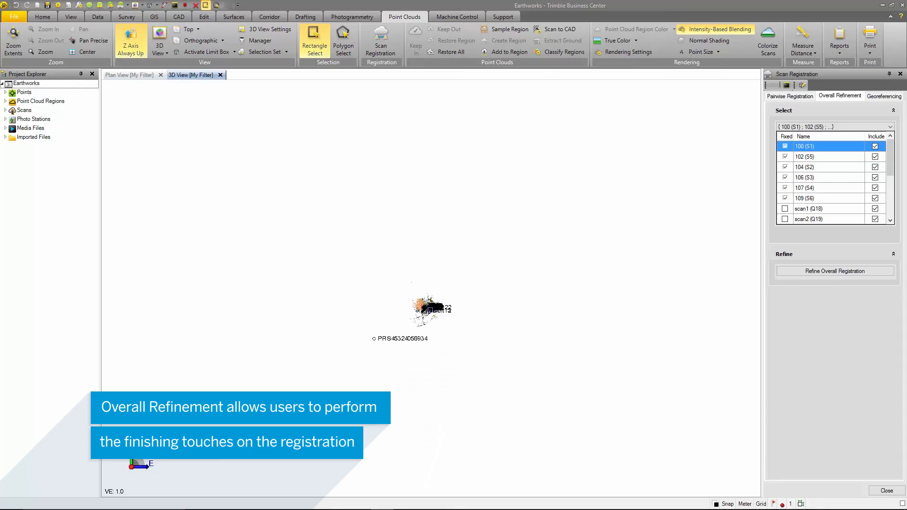
scroll(423, 303, up, 10)
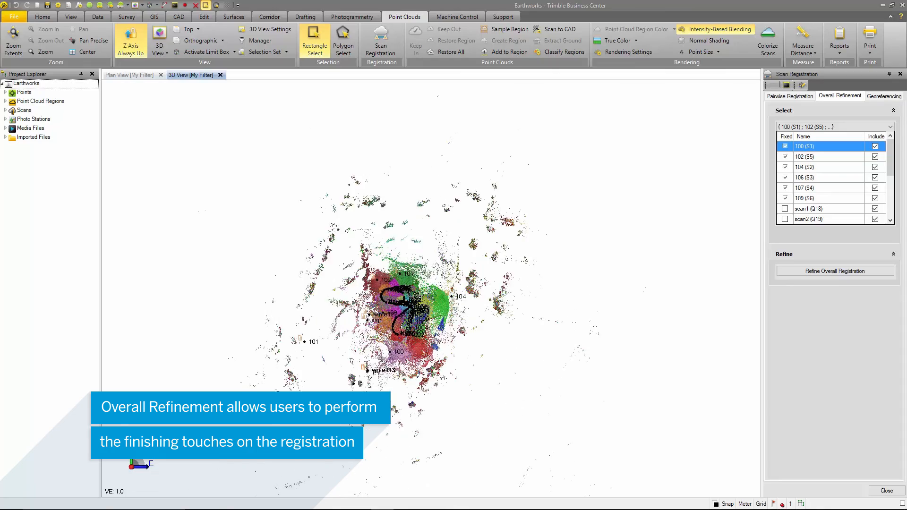
right_drag(415, 319, 428, 256)
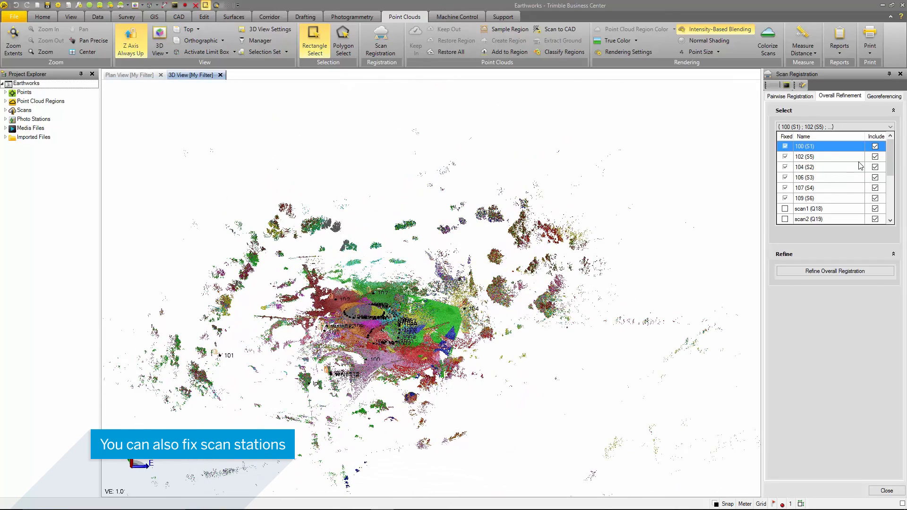
scroll(872, 149, down, 3)
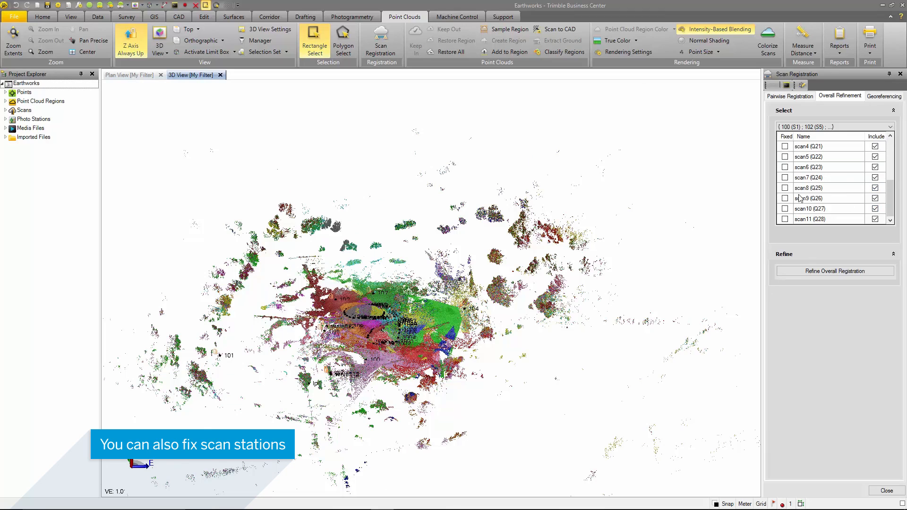
scroll(800, 198, up, 3)
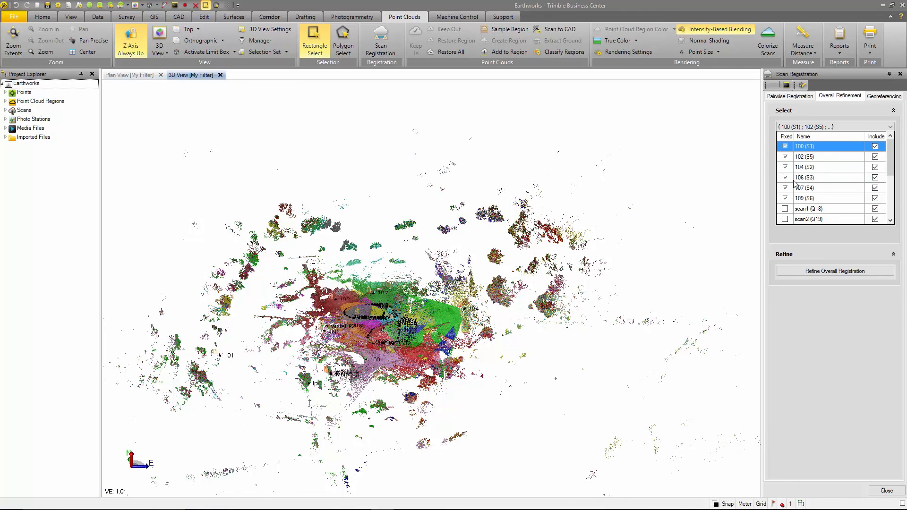
click(832, 272)
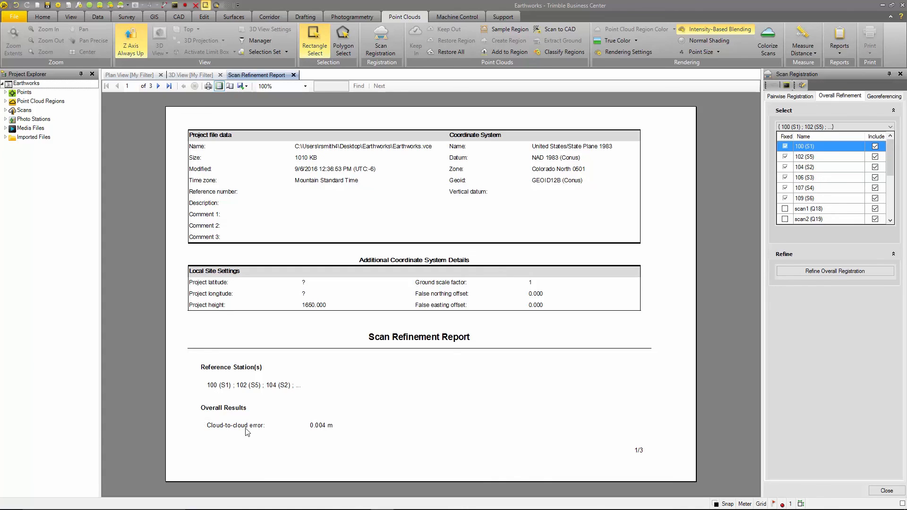
Review the results per station in the scan refinement report and export the report to Word
scroll(238, 433, down, 2)
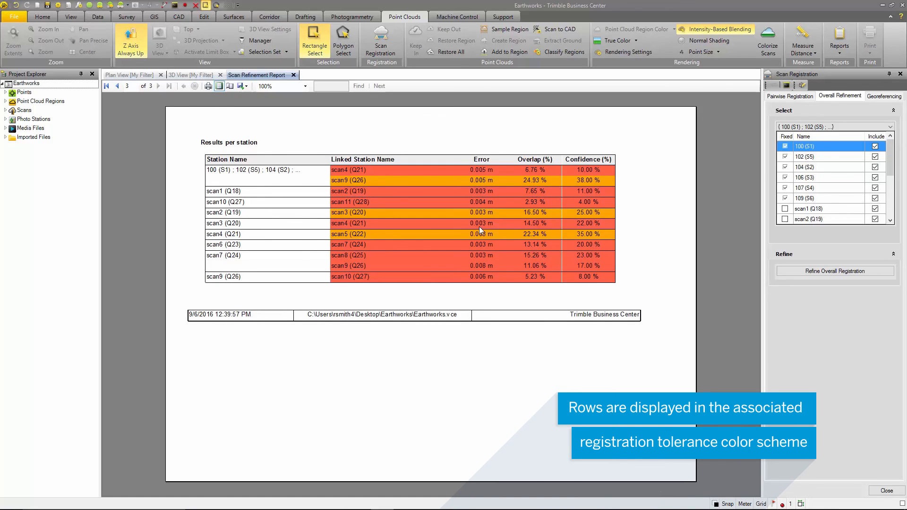
click(245, 86)
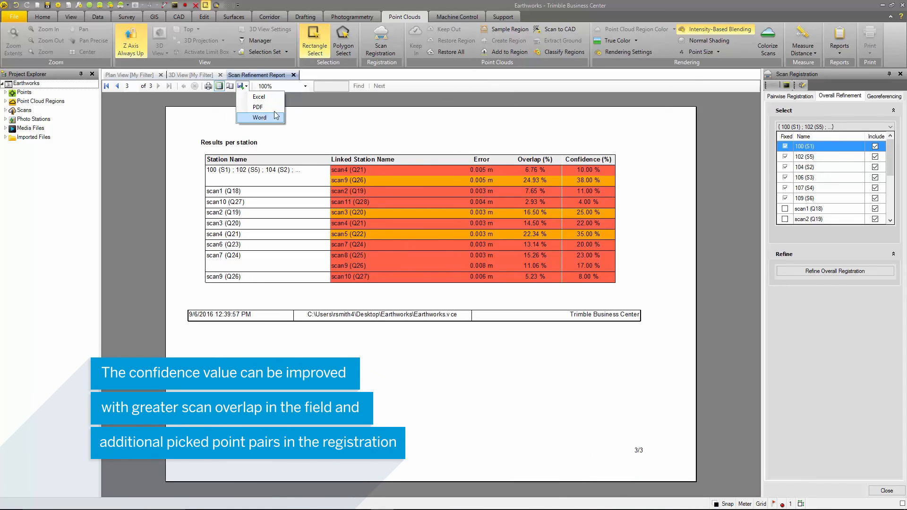
click(275, 117)
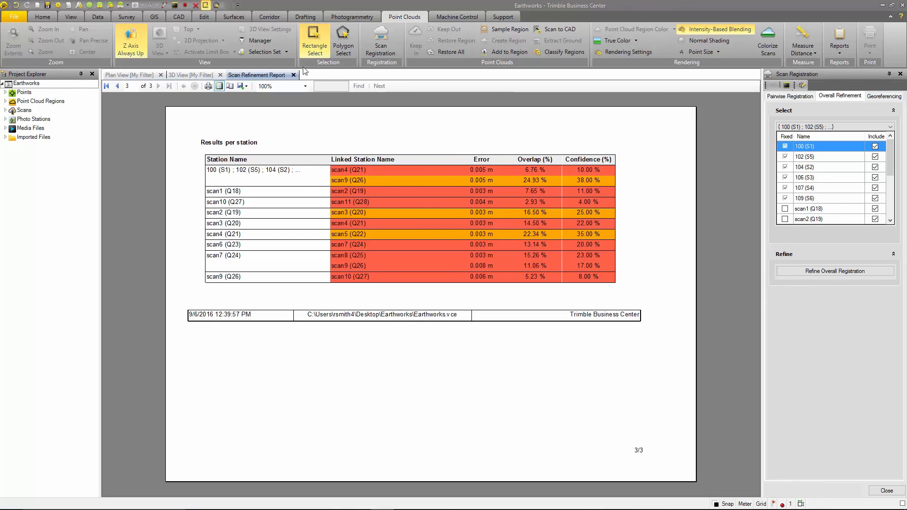
Return to the 3D view of the registered scans and close the scan registration
click(203, 76)
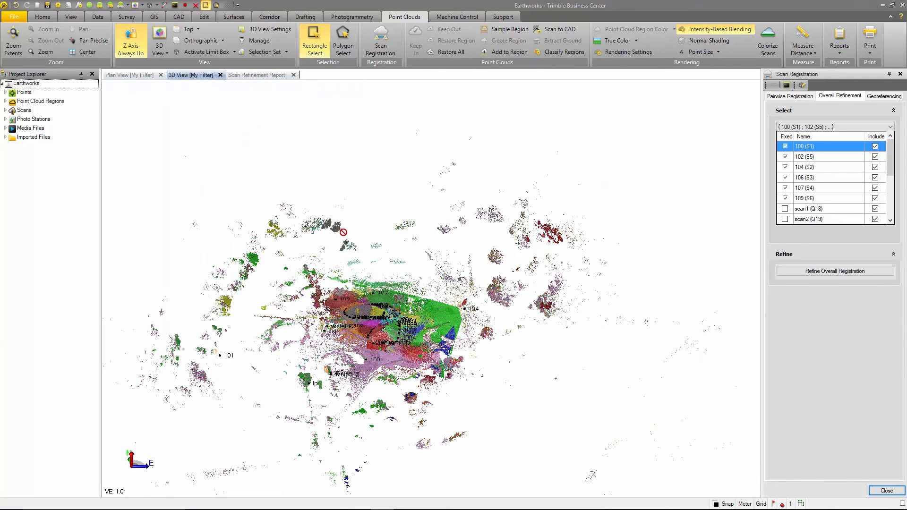
click(875, 491)
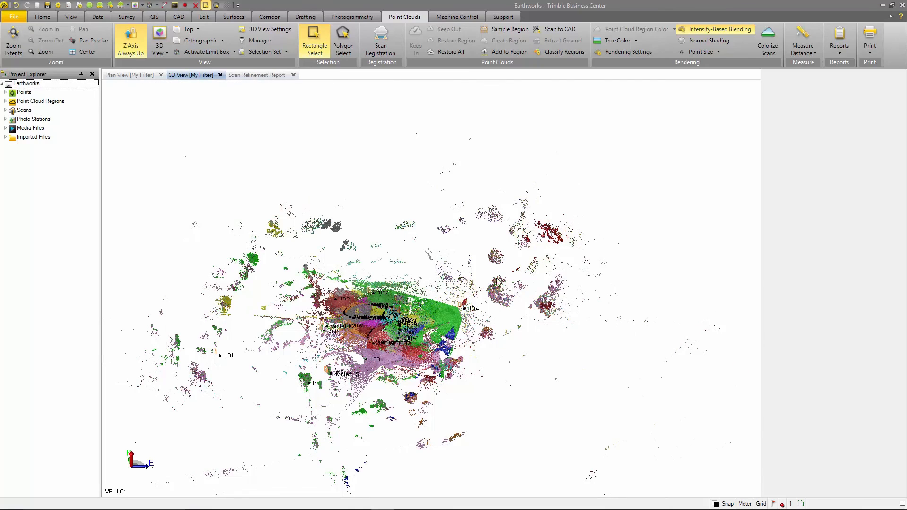